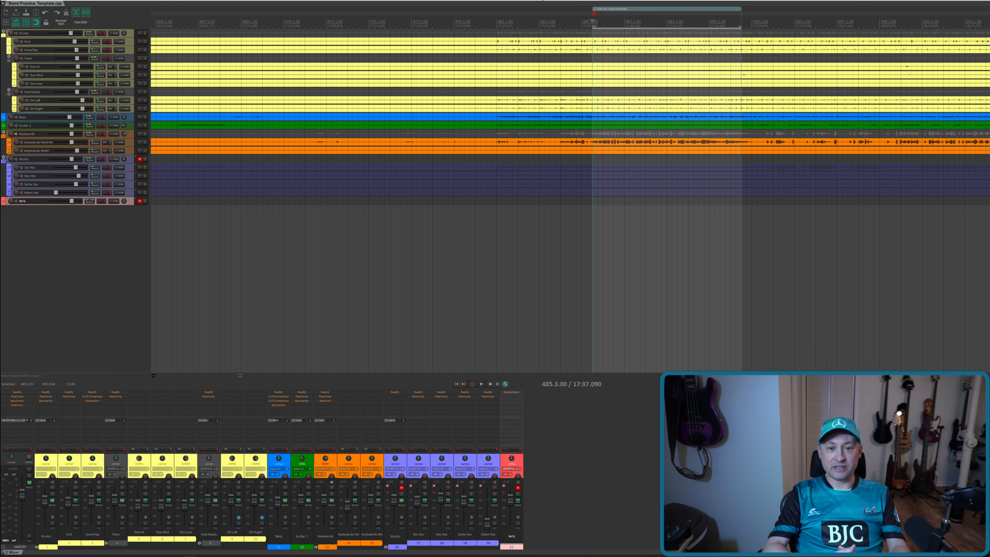
Step: Find the marked section starting at 485.3.00 in the session and play it back with the effects bypassed
{"action": "scroll", "coordinate": [351, 252], "scroll_direction": "down", "scroll_amount": 10}
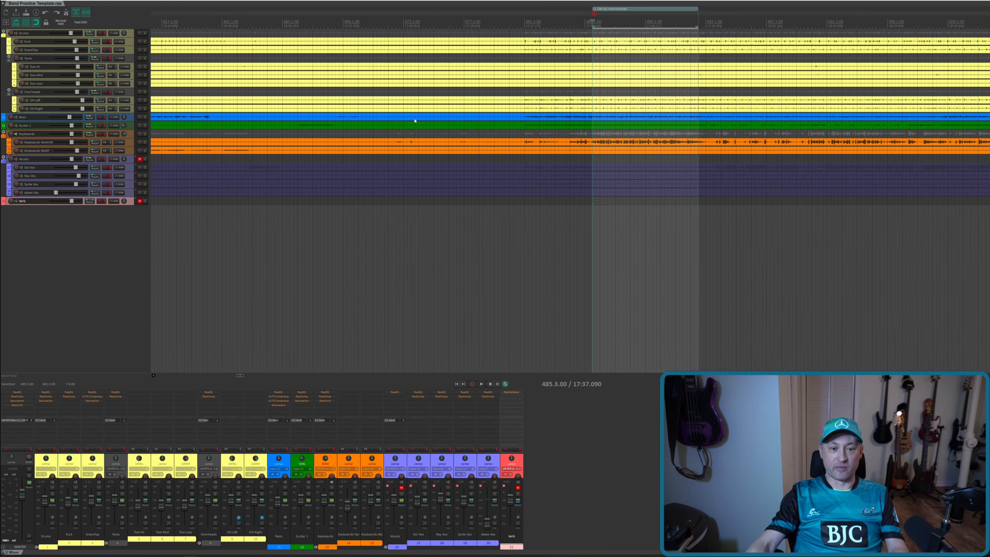
{"action": "scroll", "coordinate": [323, 261], "scroll_direction": "down", "scroll_amount": 5}
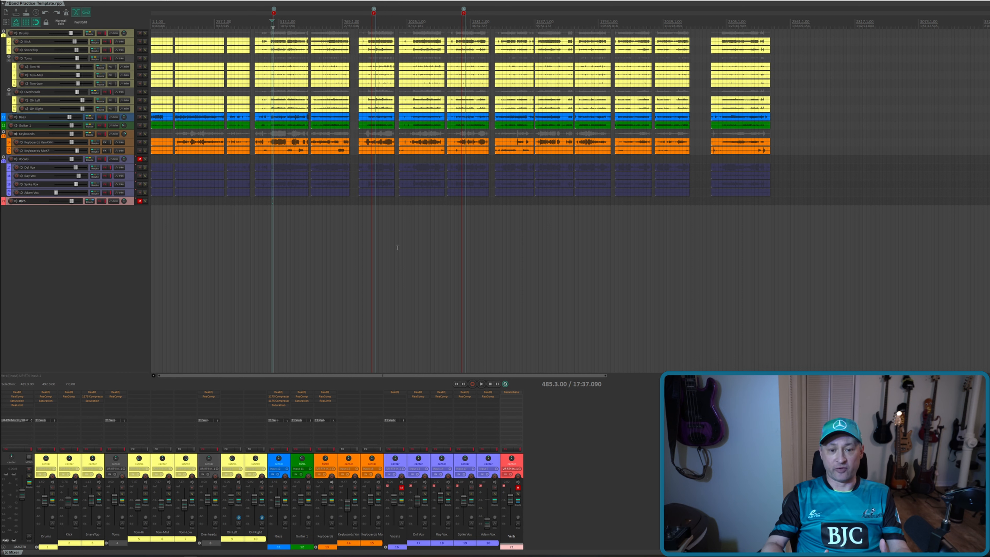
{"action": "scroll", "coordinate": [397, 247], "scroll_direction": "up", "scroll_amount": 15}
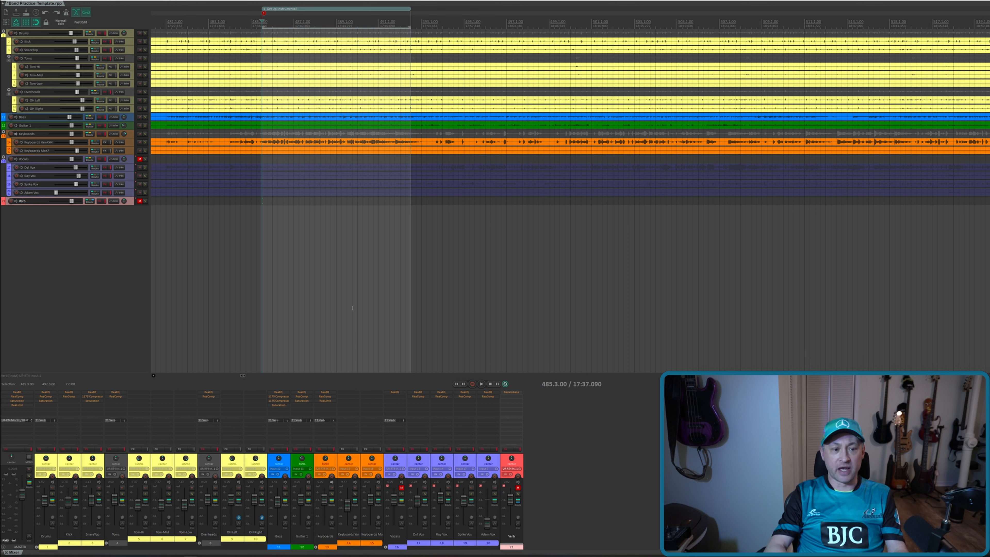
{"action": "key", "text": "space"}
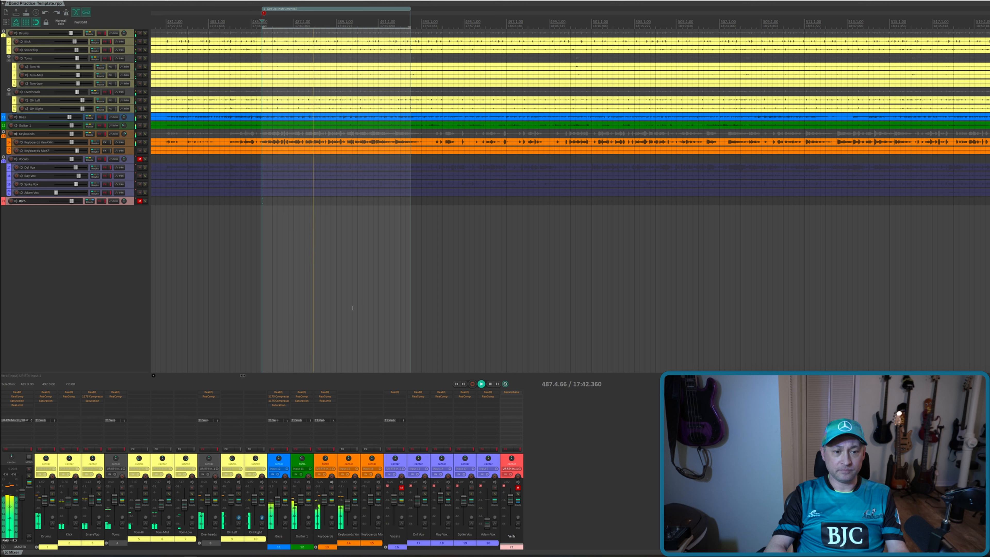
{"action": "key", "text": "space"}
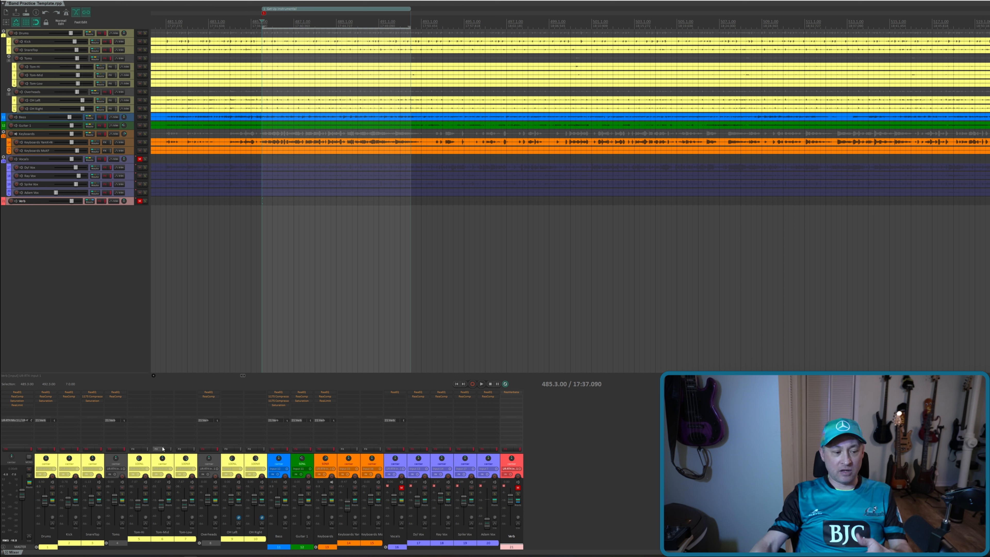
Step: Unmute the Verb track and enable the effects on all tracks and on the master
{"action": "left_click", "coordinate": [54, 465]}
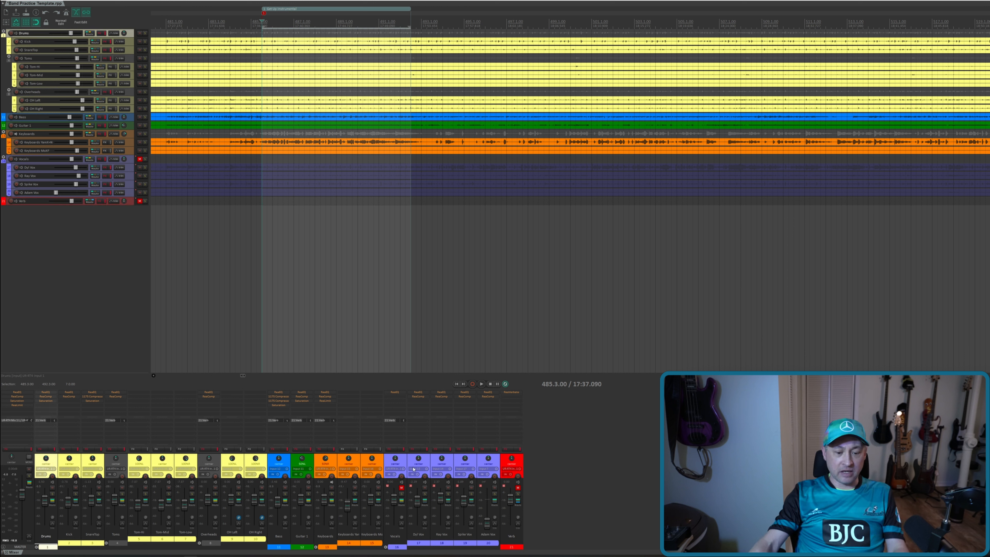
{"action": "left_click", "coordinate": [505, 466], "text": "shift"}
{"action": "left_click", "coordinate": [514, 449]}
{"action": "left_click", "coordinate": [518, 487]}
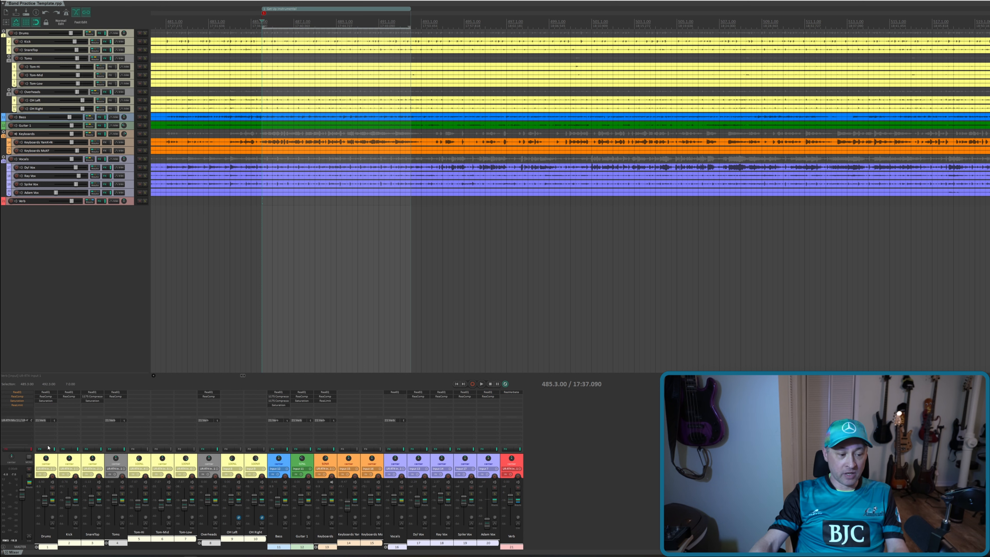
{"action": "left_click", "coordinate": [31, 448]}
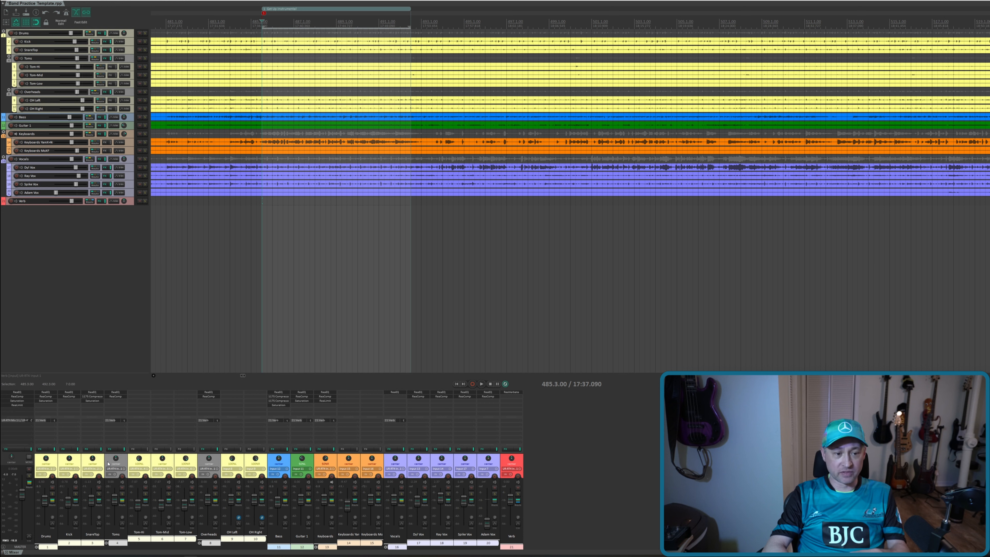
Step: Mute the Vocals folder track and play back the looped section with all effects enabled
{"action": "key", "text": "space"}
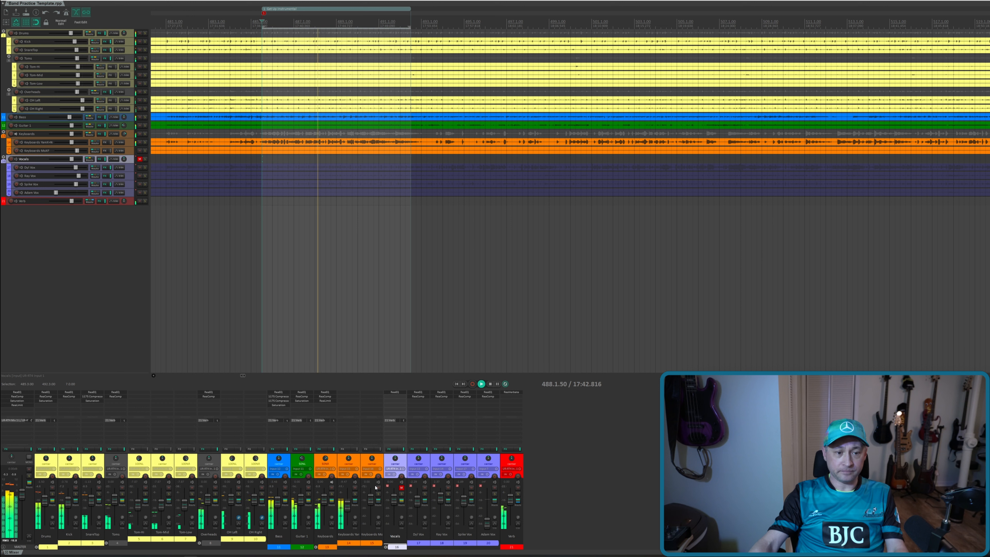
{"action": "key", "text": "space"}
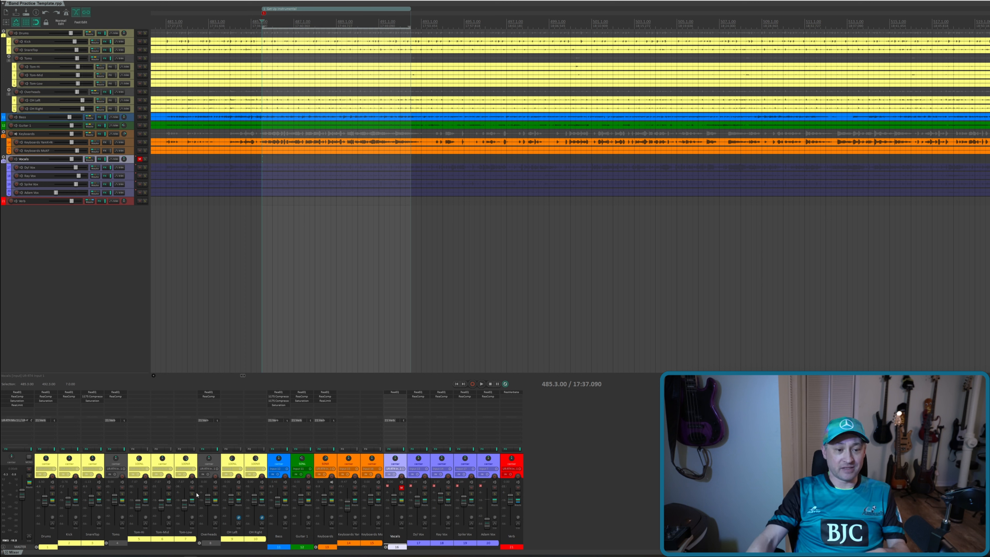
Step: Open the master track's effects chain and inspect bands 3 and 6 of its ReaEQ
{"action": "left_click", "coordinate": [18, 450]}
{"action": "left_click_drag", "start_coordinate": [235, 22], "coordinate": [239, 33]}
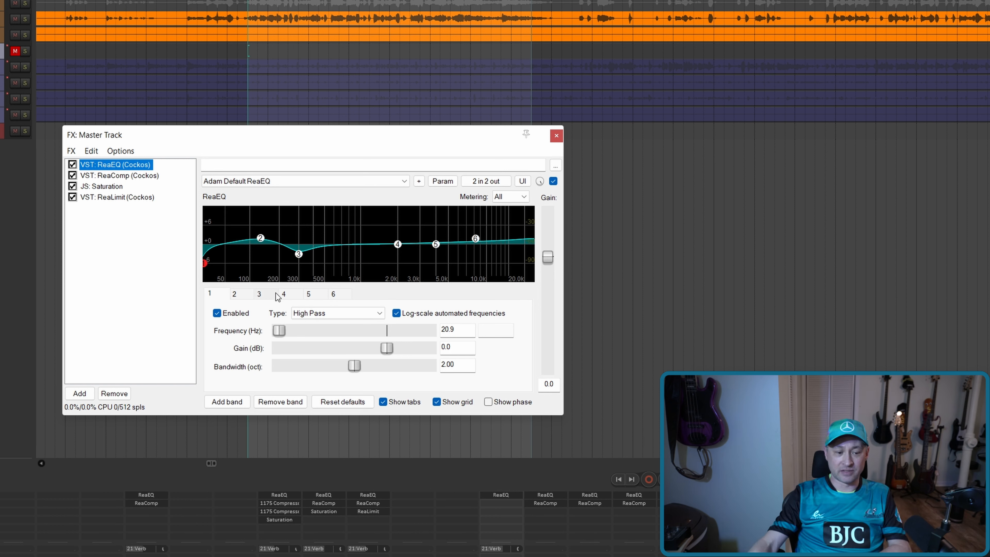
{"action": "left_click", "coordinate": [260, 295]}
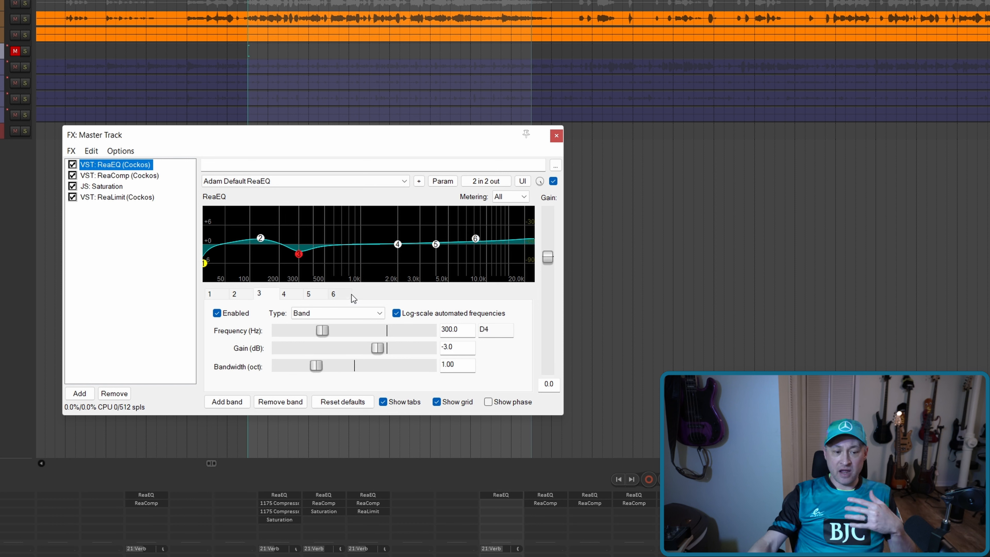
{"action": "left_click", "coordinate": [344, 298]}
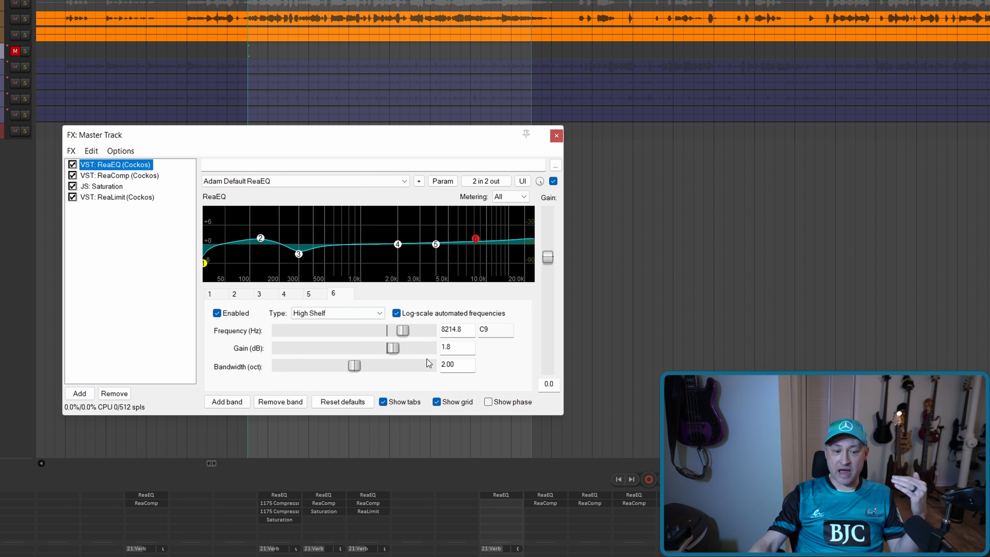
Step: Review the ReaComp, Saturation and ReaLimit settings on the master track, closing the effects window when done
{"action": "left_click", "coordinate": [131, 176]}
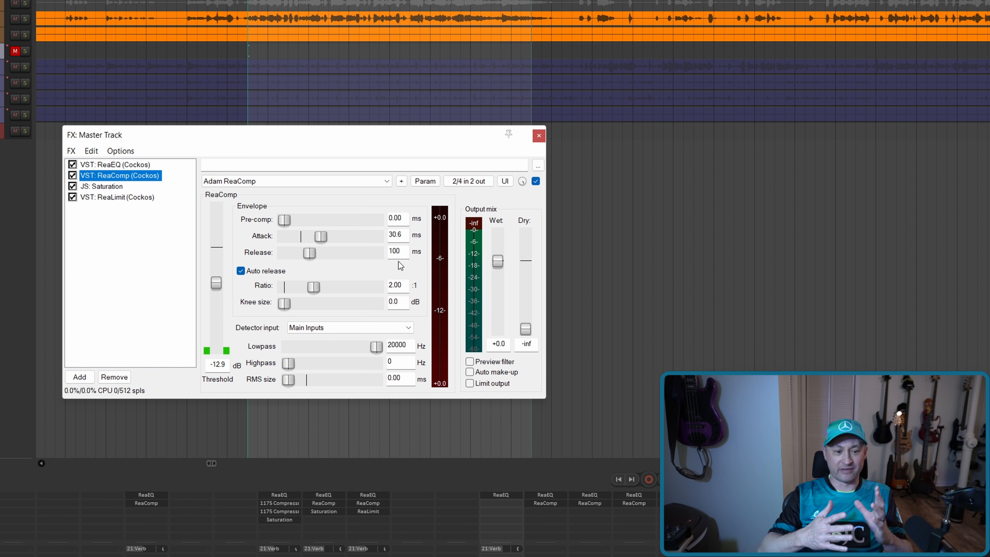
{"action": "left_click", "coordinate": [115, 187]}
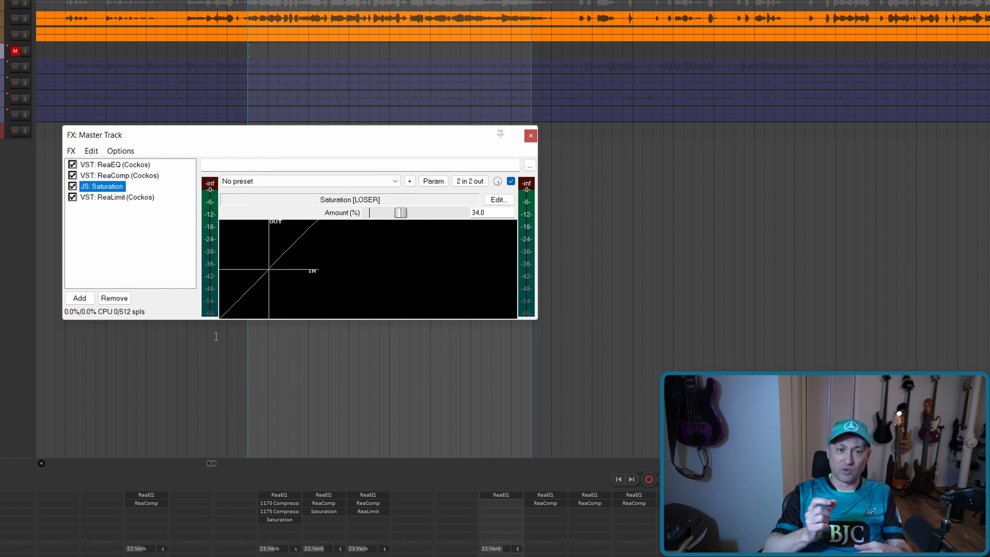
{"action": "left_click", "coordinate": [133, 198]}
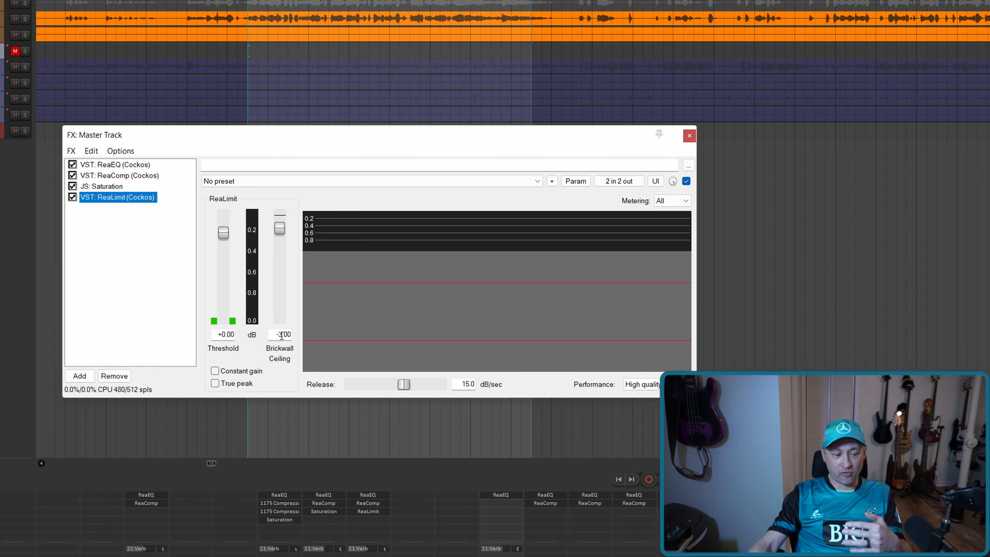
{"action": "left_click", "coordinate": [689, 136]}
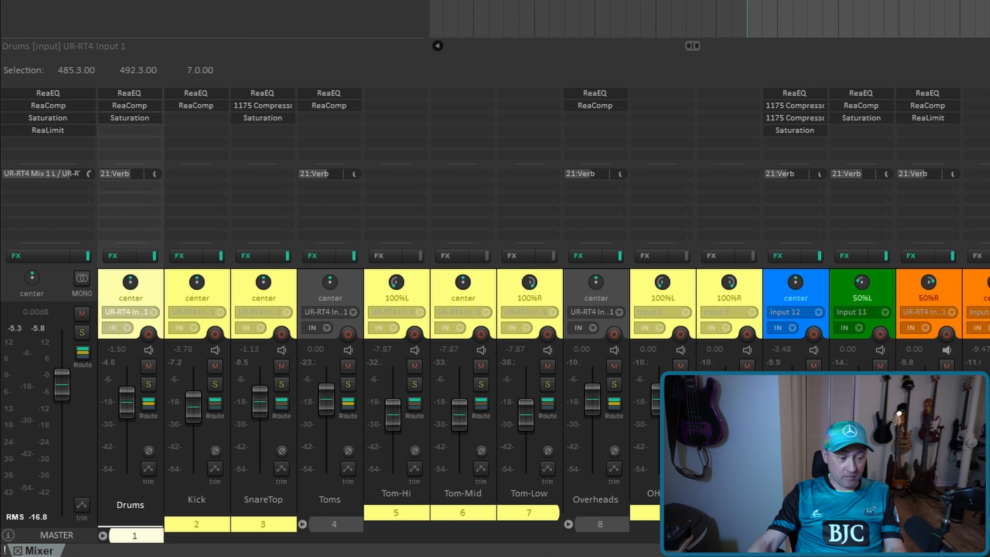
Step: Bypass the effects on every track and compare the looped playback with the master effects off and on
{"action": "key", "text": "ctrl+a"}
{"action": "key", "text": "b"}
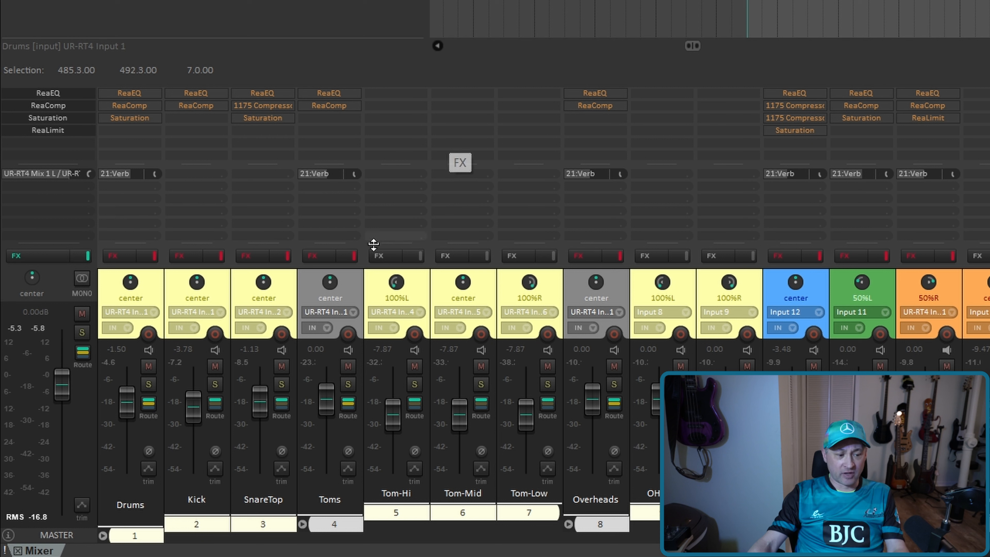
{"action": "left_click", "coordinate": [87, 256]}
{"action": "key", "text": "space"}
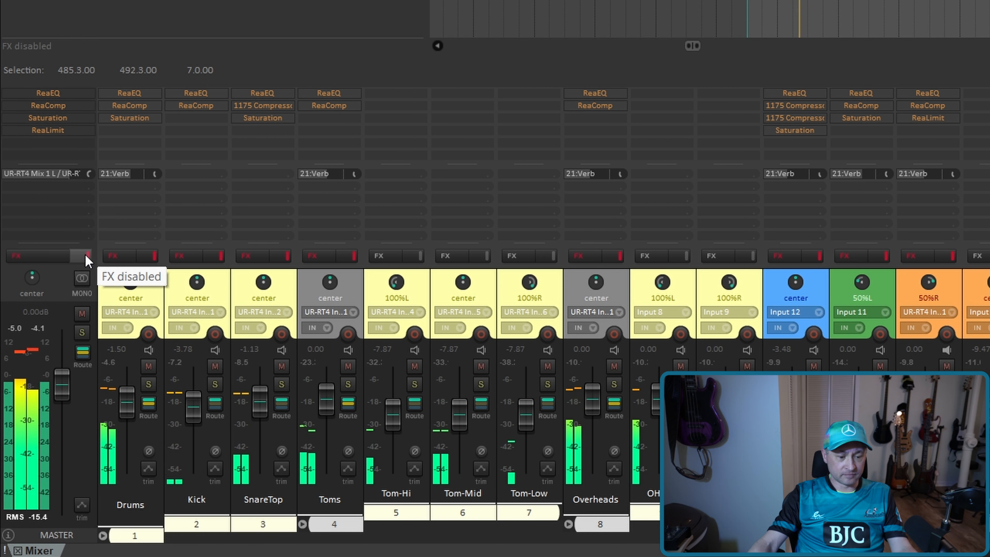
{"action": "left_click", "coordinate": [85, 255]}
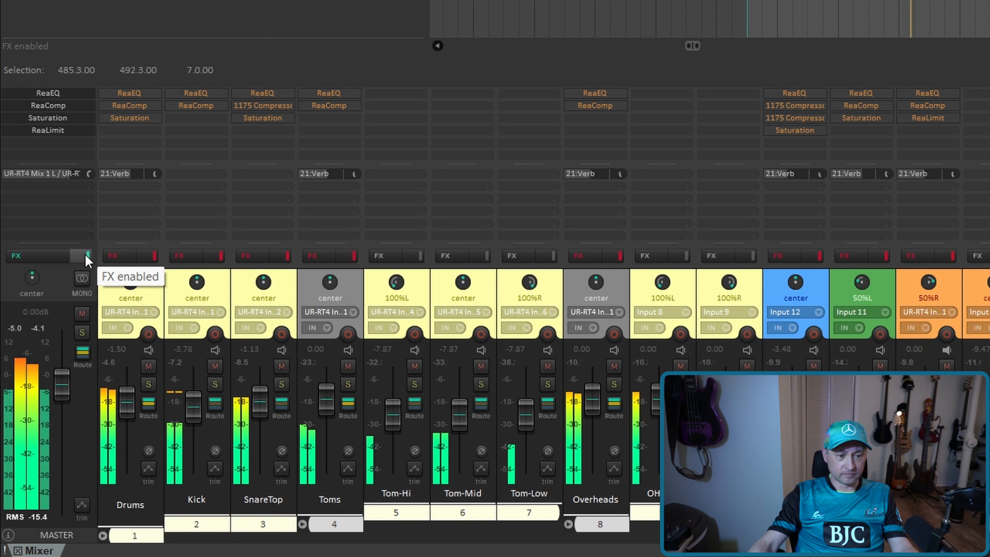
{"action": "left_click", "coordinate": [85, 255]}
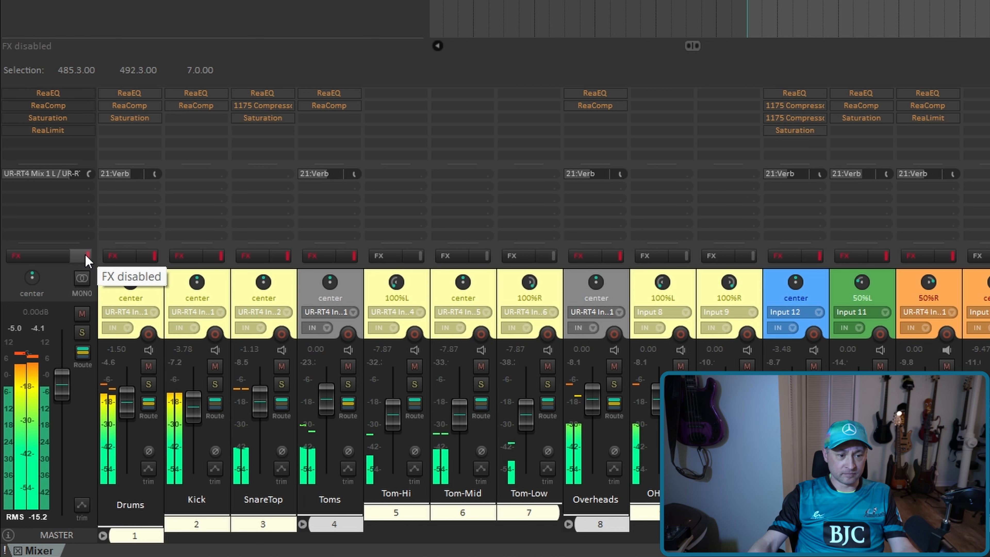
{"action": "left_click", "coordinate": [86, 256]}
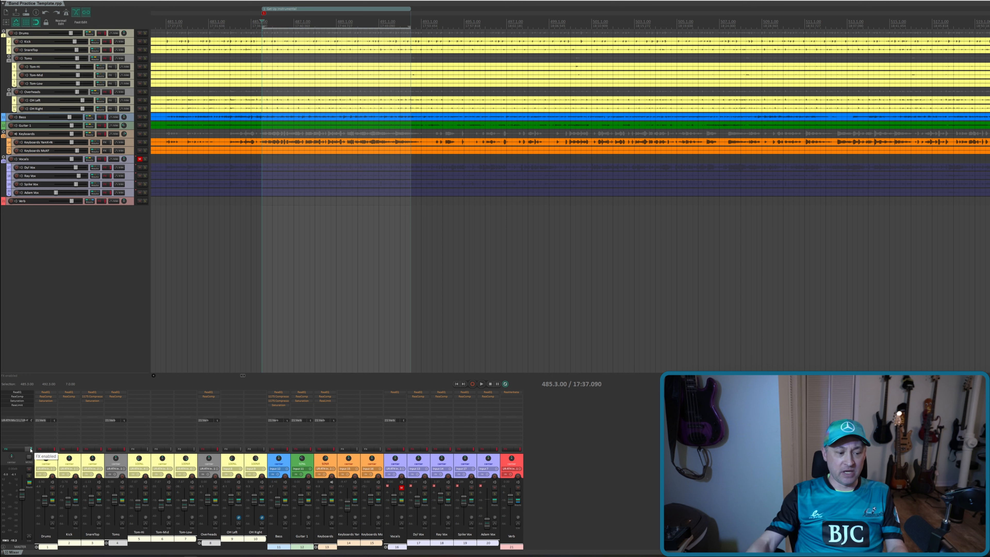
Step: Re-enable the effects on all tracks and select only the Drums folder track
{"action": "left_click", "coordinate": [55, 466]}
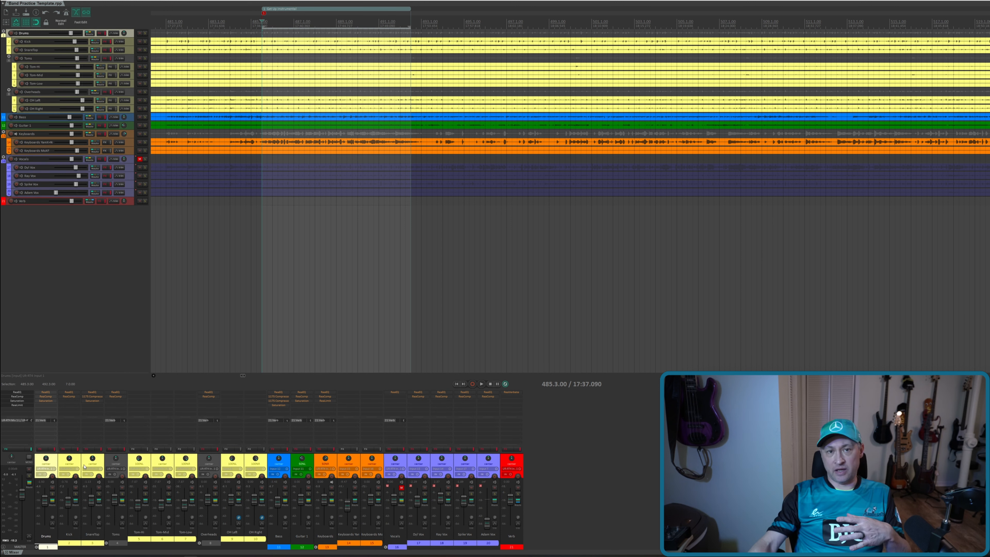
{"action": "key", "text": "ctrl+a"}
{"action": "key", "text": "b"}
{"action": "left_click", "coordinate": [55, 461]}
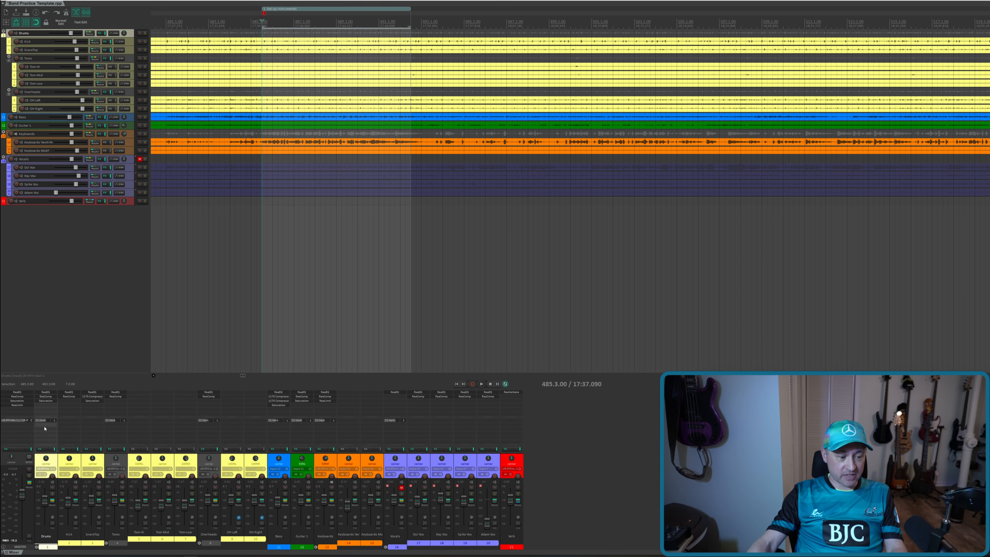
Step: Review the ReaEQ, ReaComp and Saturation settings in the Drums folder track's effects chain
{"action": "left_click", "coordinate": [44, 449]}
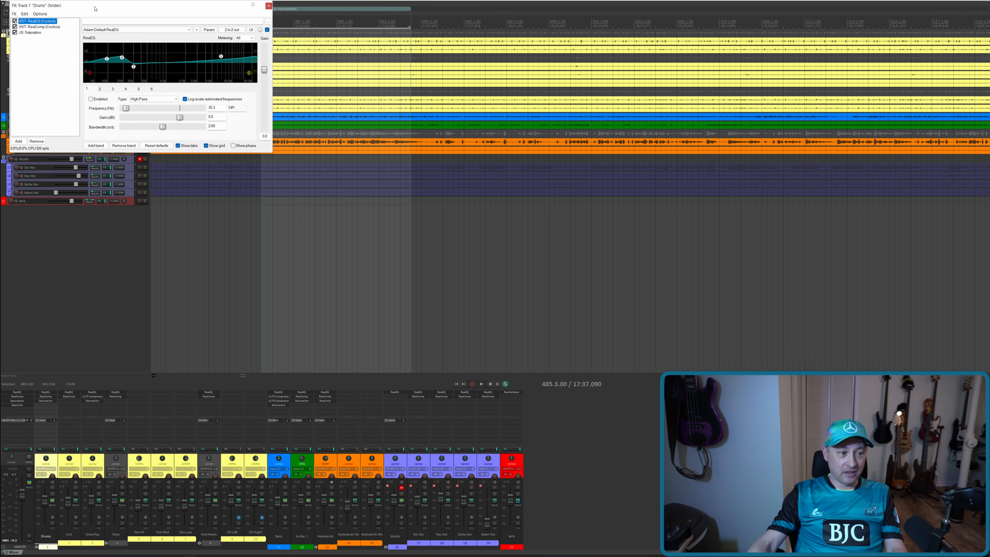
{"action": "left_click_drag", "start_coordinate": [98, 10], "coordinate": [193, 122]}
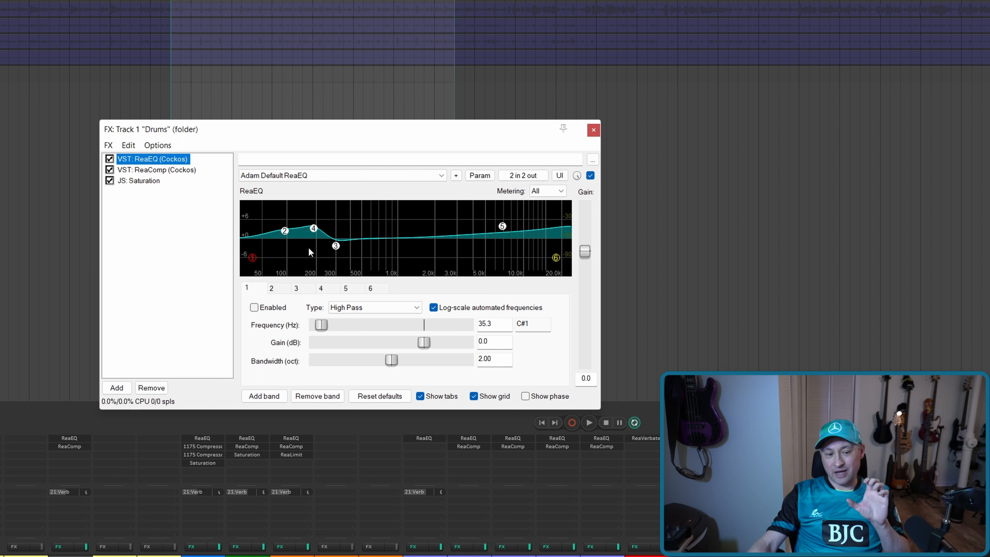
{"action": "mouse_move", "coordinate": [336, 249]}
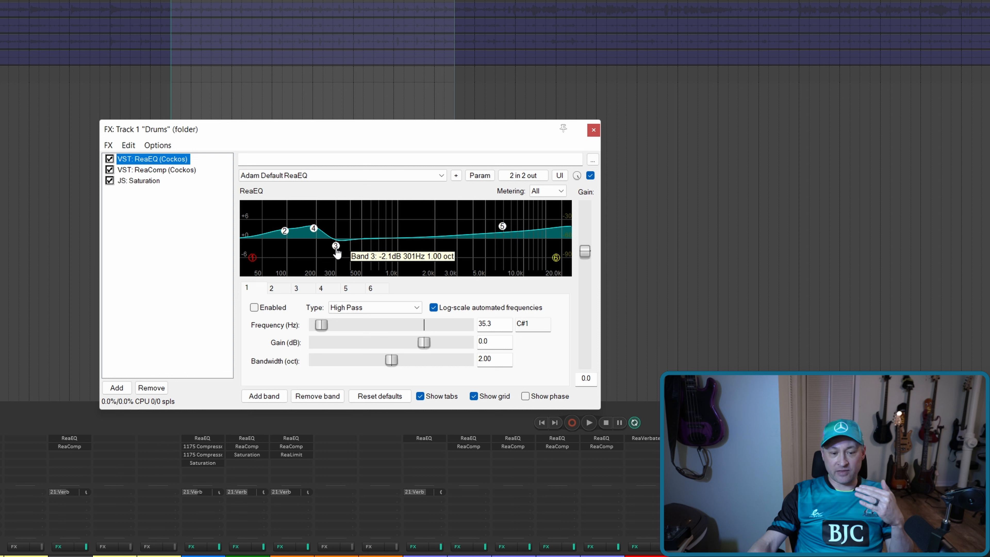
{"action": "left_click", "coordinate": [351, 289]}
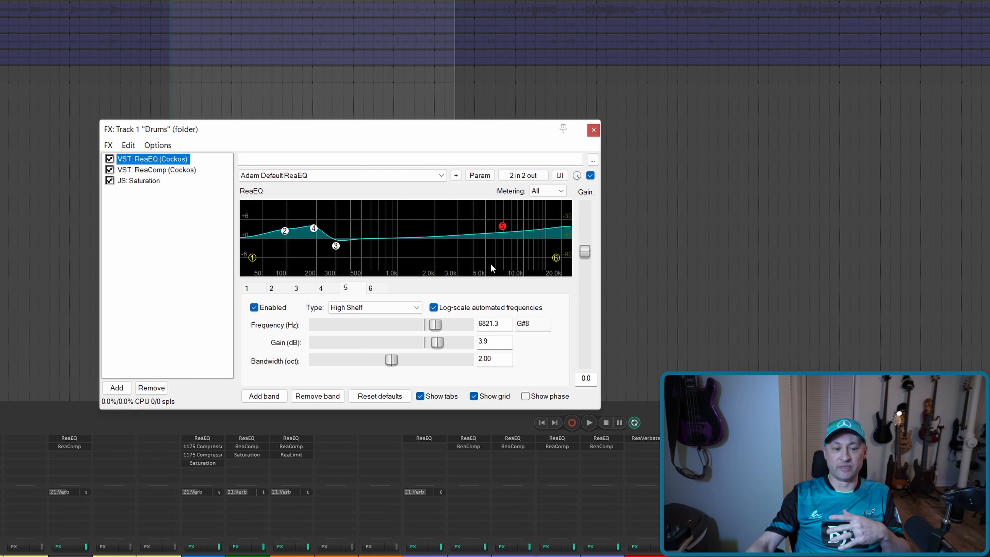
{"action": "left_click", "coordinate": [158, 171]}
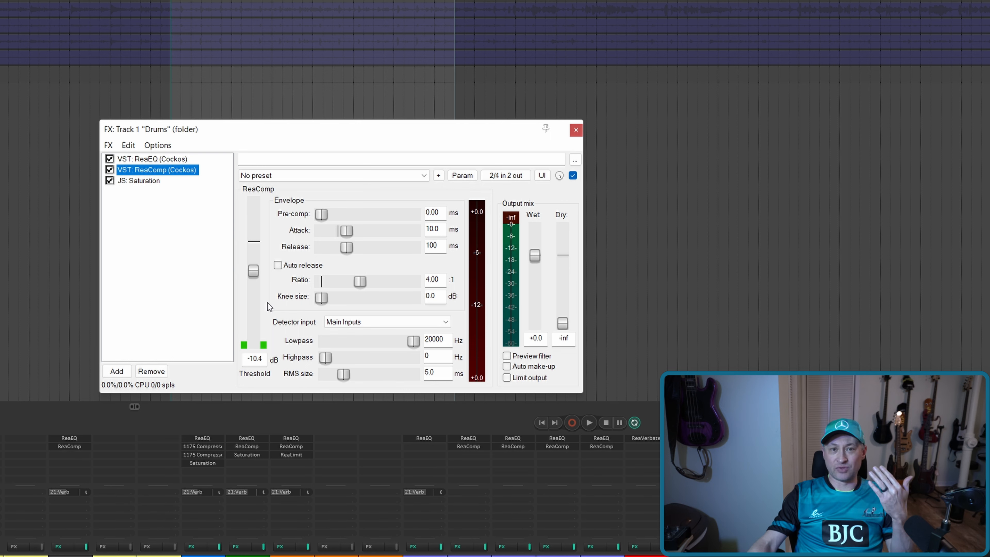
{"action": "left_click", "coordinate": [151, 180]}
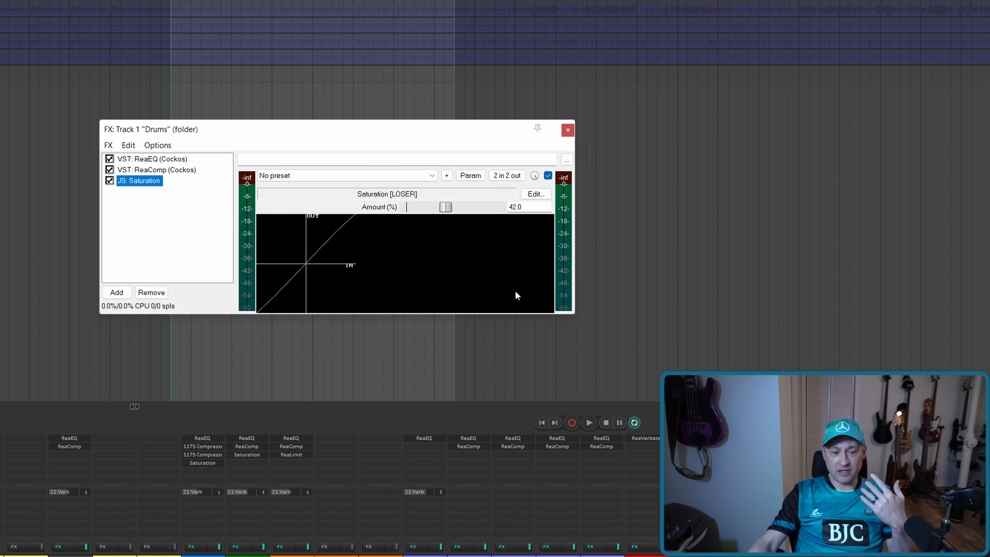
{"action": "left_click", "coordinate": [567, 131]}
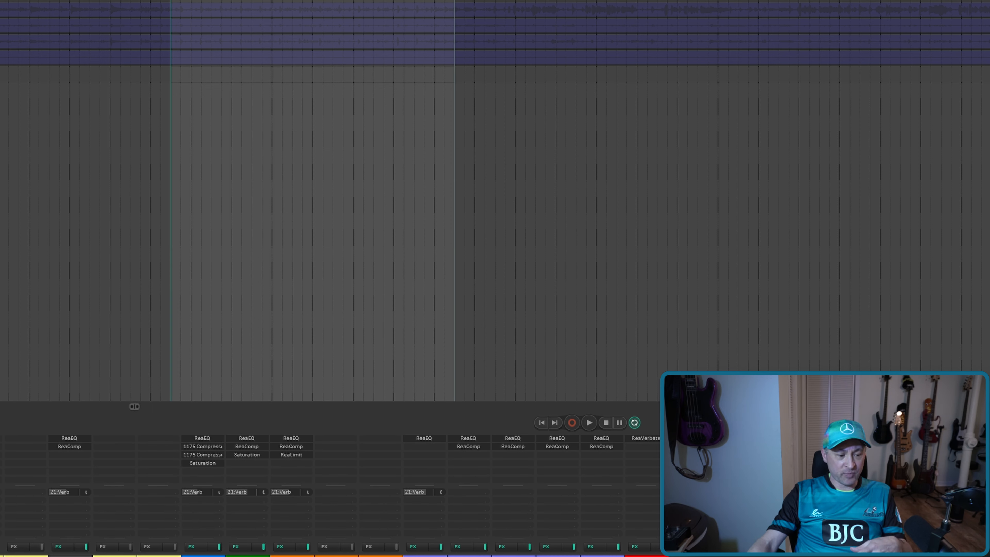
Step: Open the Kick track's effects chain and review its ReaEQ bands, including the high shelf in band 4 and band 5
{"action": "left_click", "coordinate": [1, 546]}
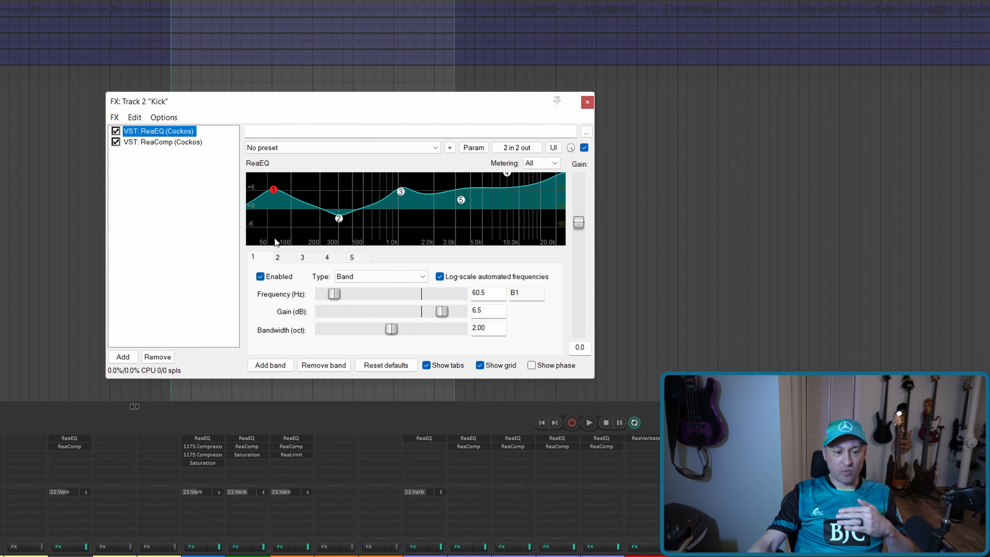
{"action": "mouse_move", "coordinate": [273, 193]}
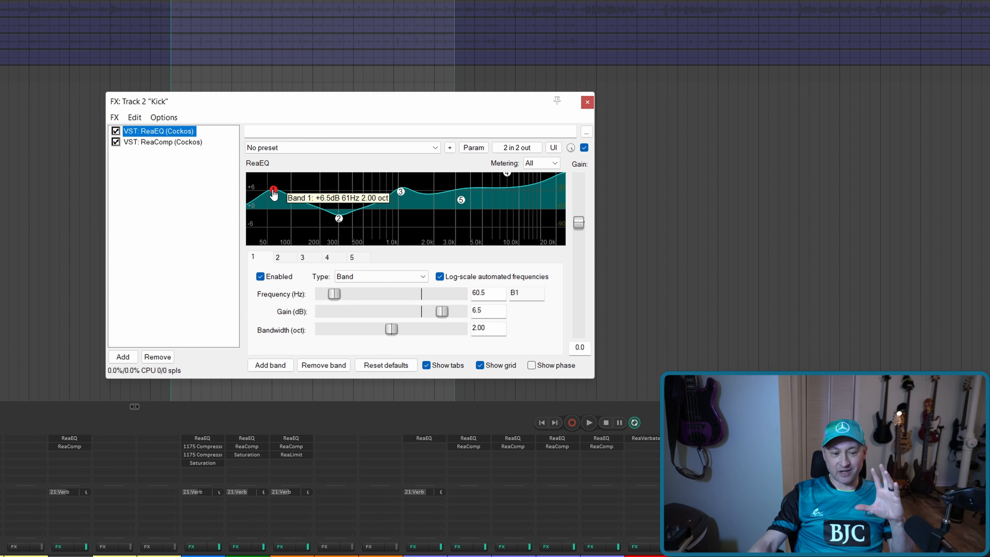
{"action": "mouse_move", "coordinate": [338, 226]}
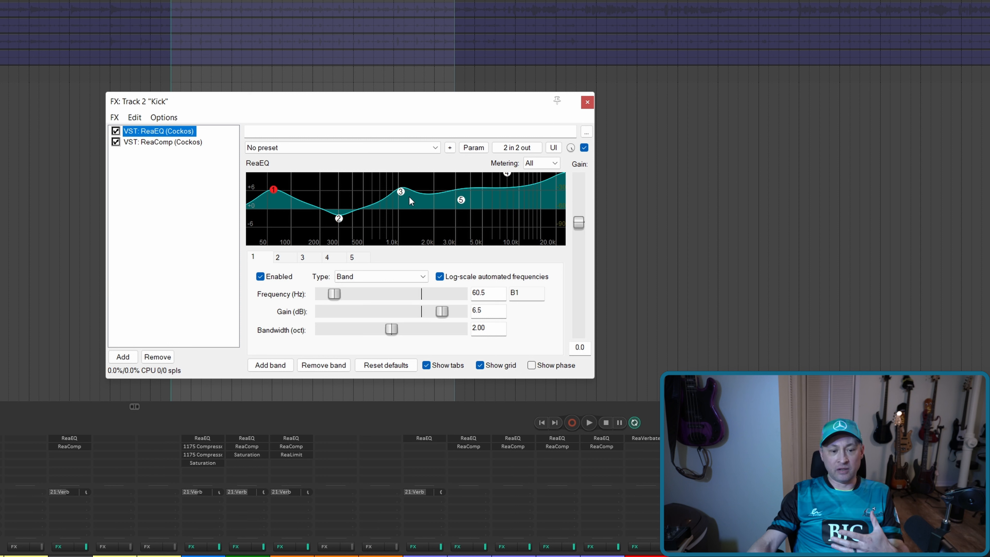
{"action": "mouse_move", "coordinate": [402, 193]}
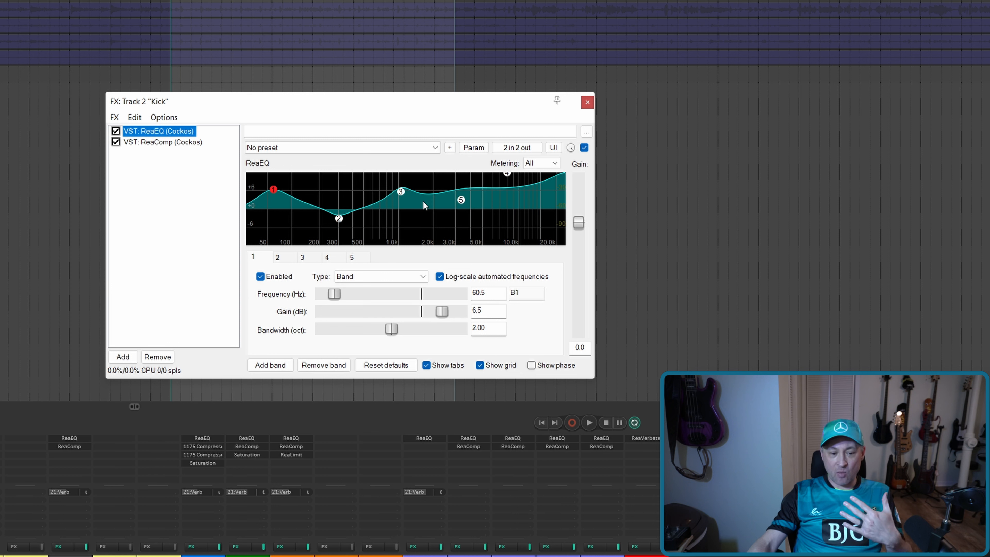
{"action": "mouse_move", "coordinate": [461, 202]}
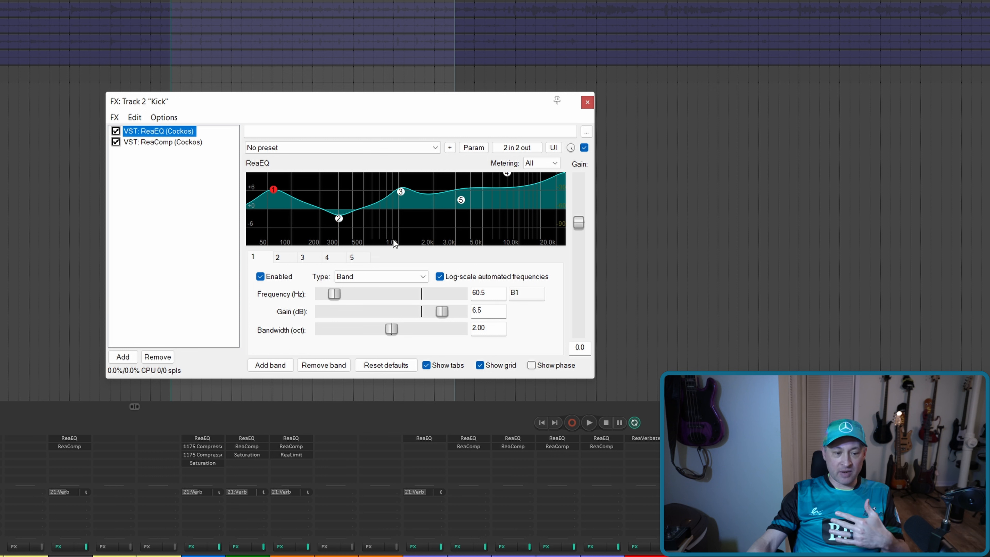
{"action": "left_click", "coordinate": [325, 259]}
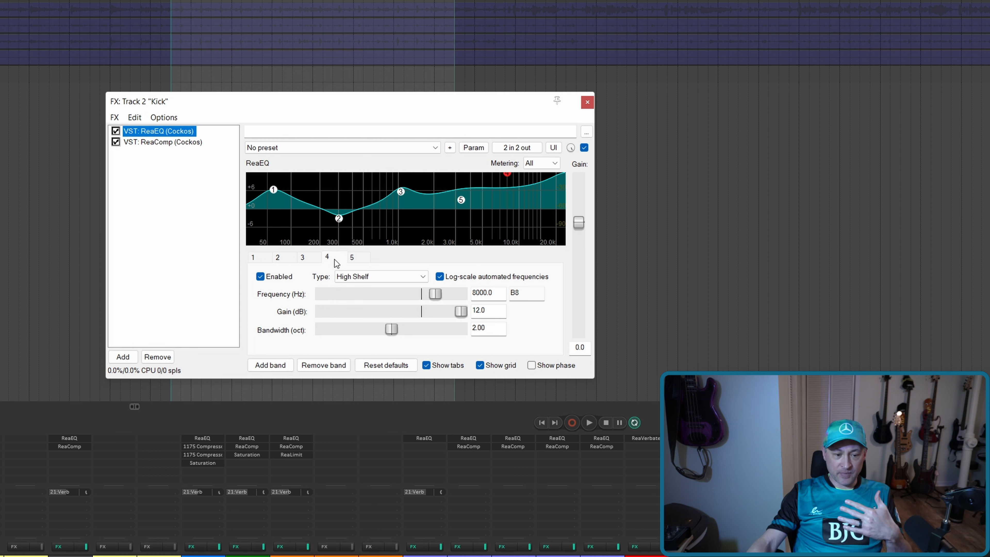
{"action": "left_click", "coordinate": [353, 259]}
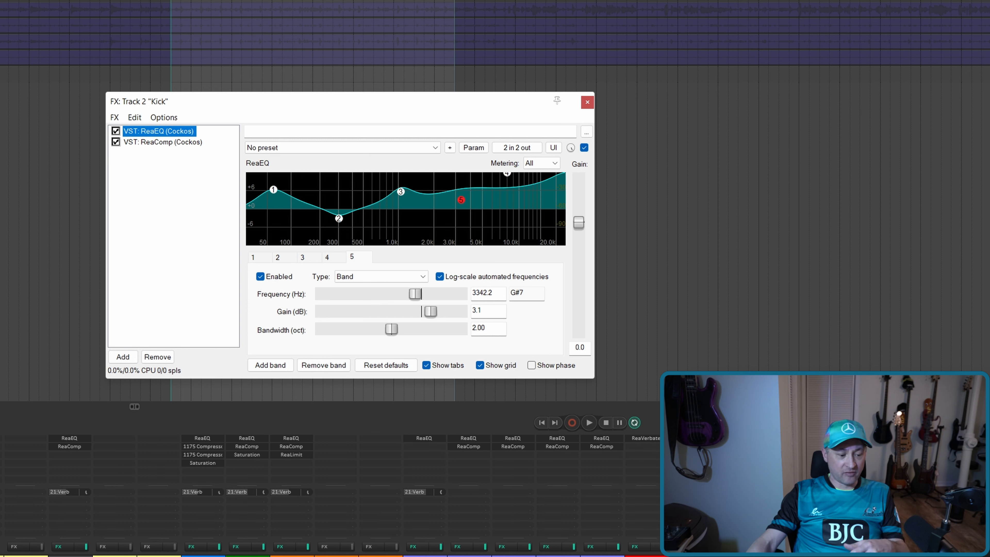
Step: Review the Kick track's ReaComp settings and compare the looped playback with the track's effects bypassed and re-enabled
{"action": "left_click", "coordinate": [157, 143]}
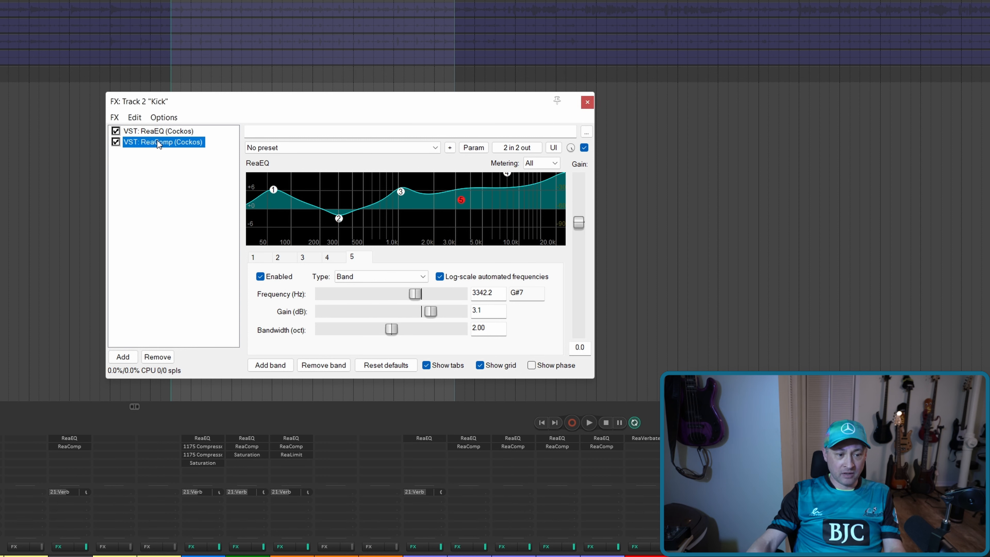
{"action": "key", "text": "space"}
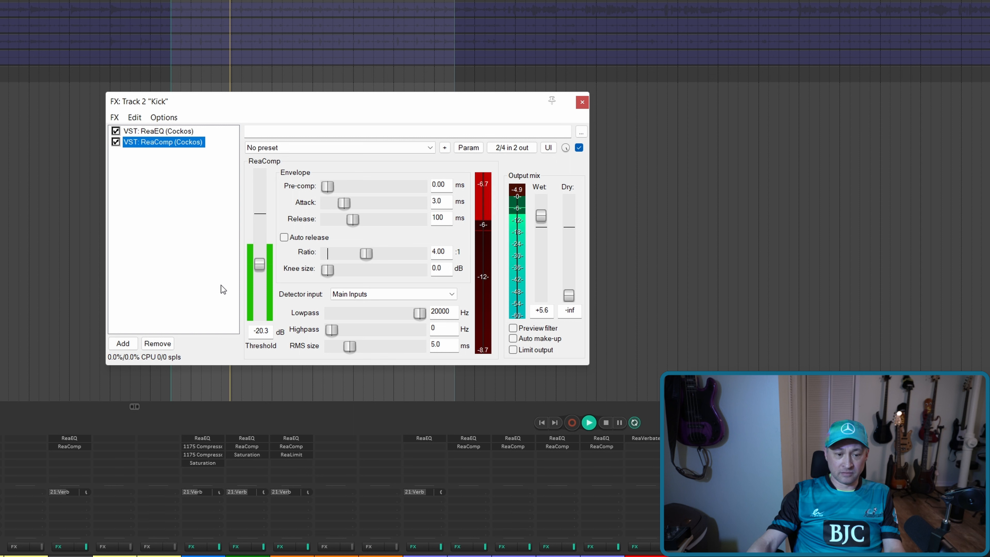
{"action": "left_click", "coordinate": [1, 546]}
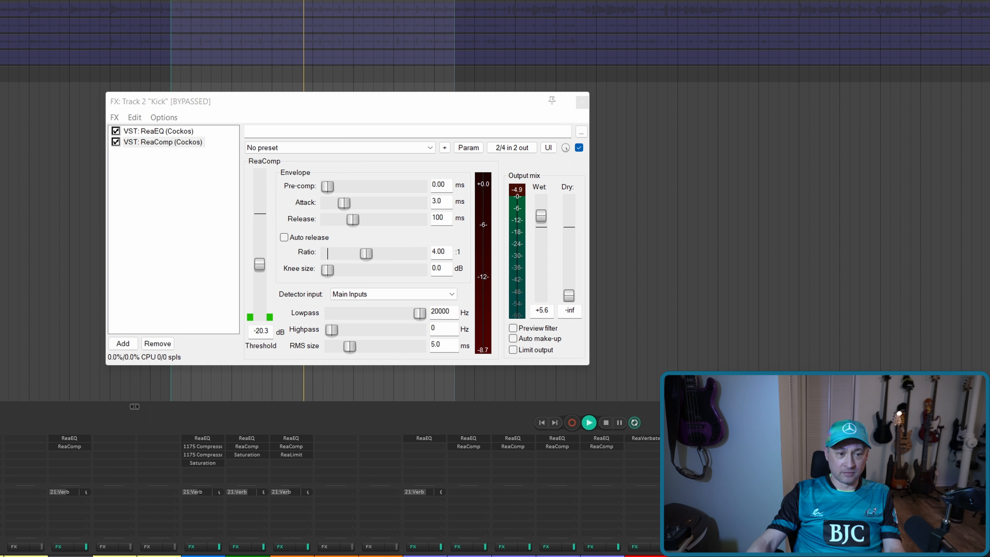
{"action": "left_click", "coordinate": [1, 546]}
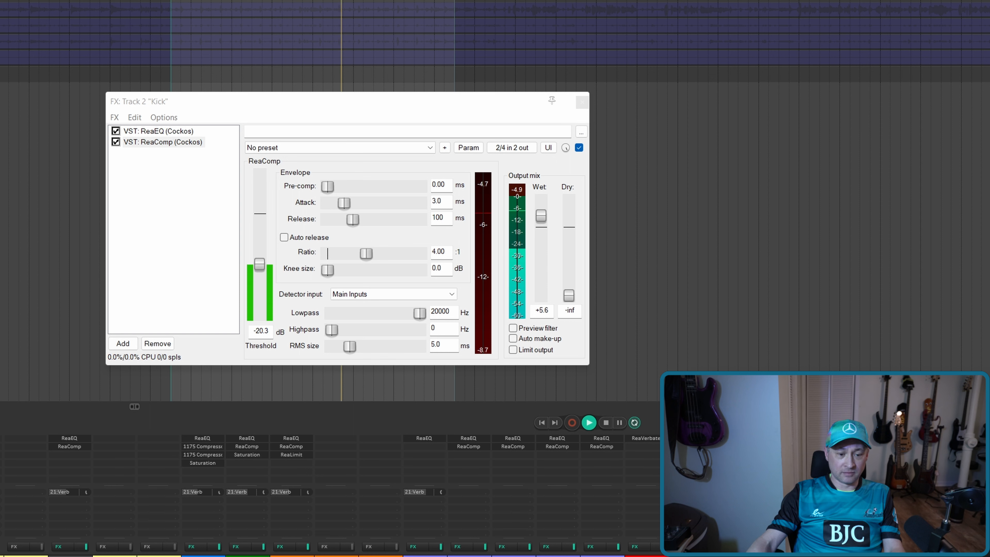
{"action": "key", "text": "space"}
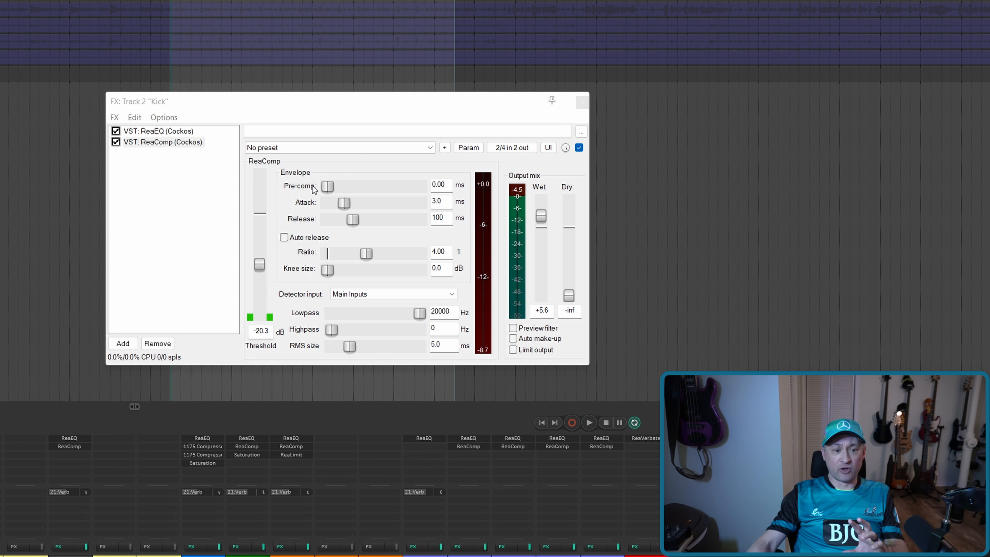
Step: Close the Kick effects window and review the ReaEQ, 1175 Compressor and Saturation settings in the SnareTop track's effects chain
{"action": "left_click", "coordinate": [582, 101]}
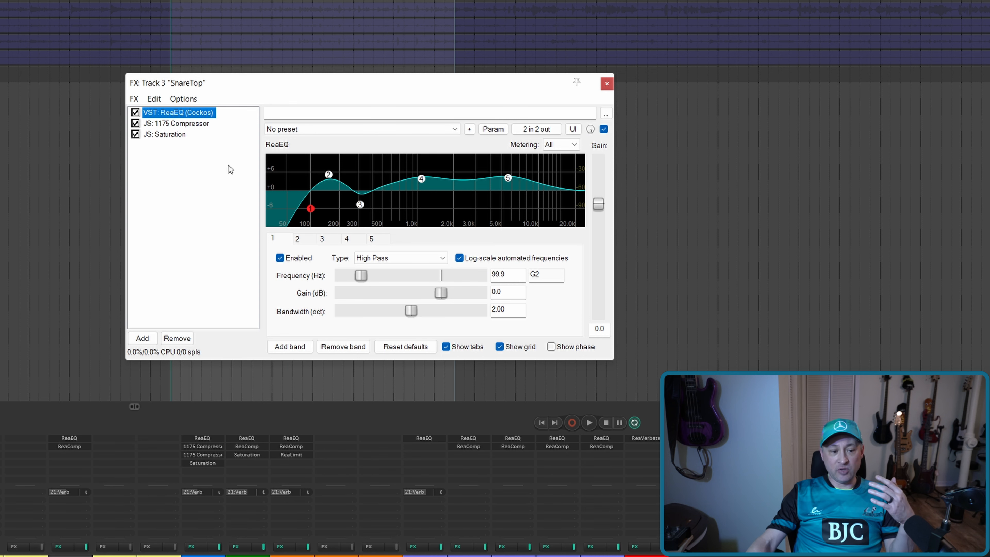
{"action": "left_click", "coordinate": [179, 124]}
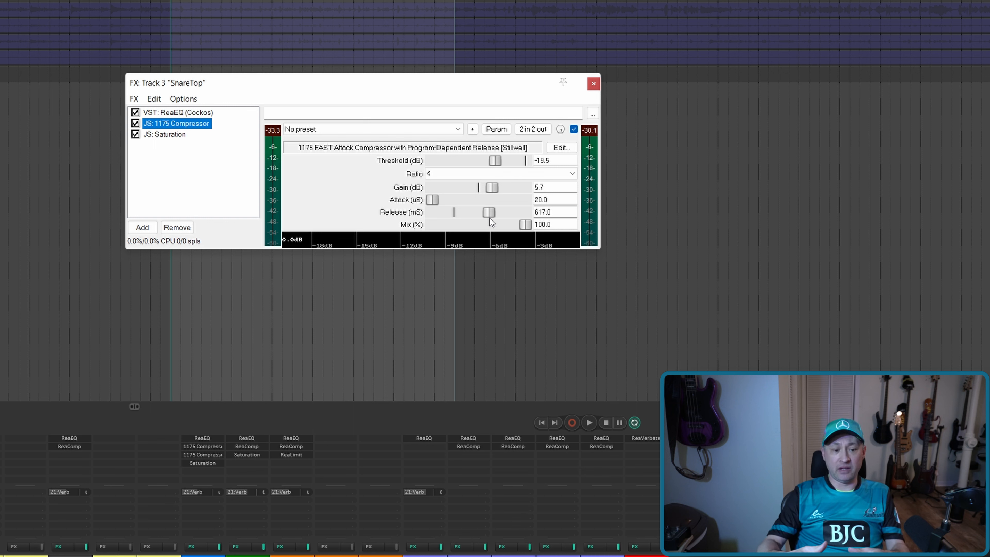
{"action": "left_click", "coordinate": [185, 134]}
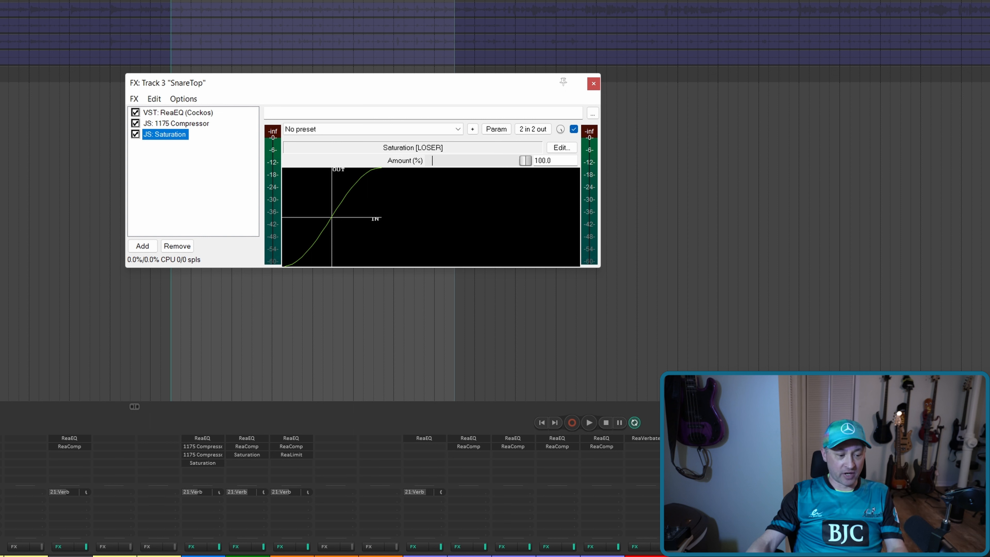
{"action": "key", "text": "space"}
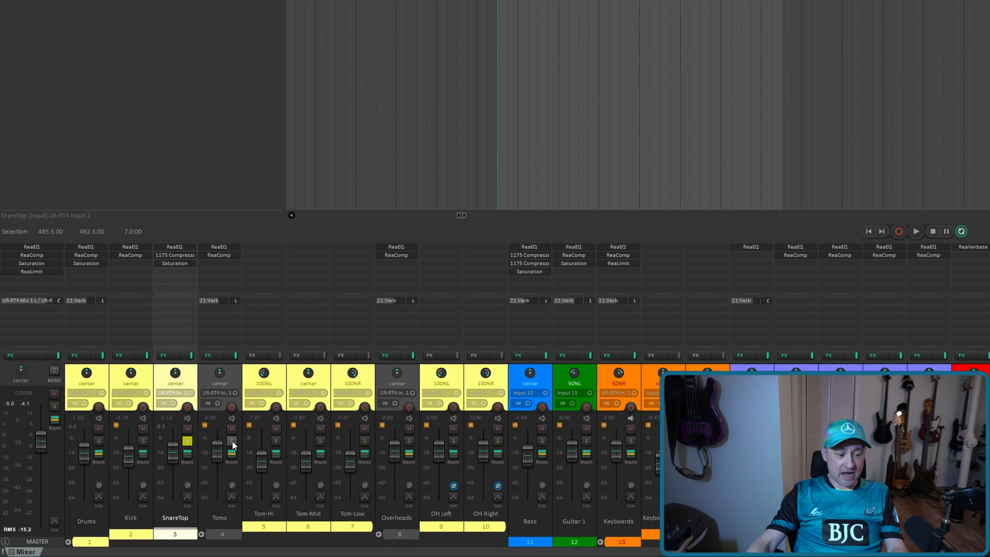
Step: Solo only the Toms folder track and audition it past the loop selection with its ReaComp settings open
{"action": "left_click", "coordinate": [232, 441]}
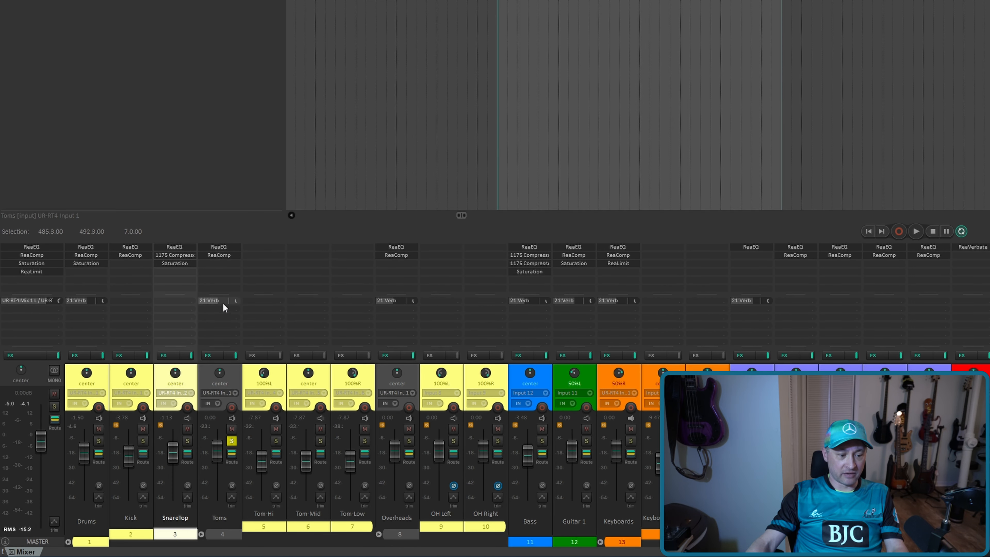
{"action": "left_click", "coordinate": [211, 355]}
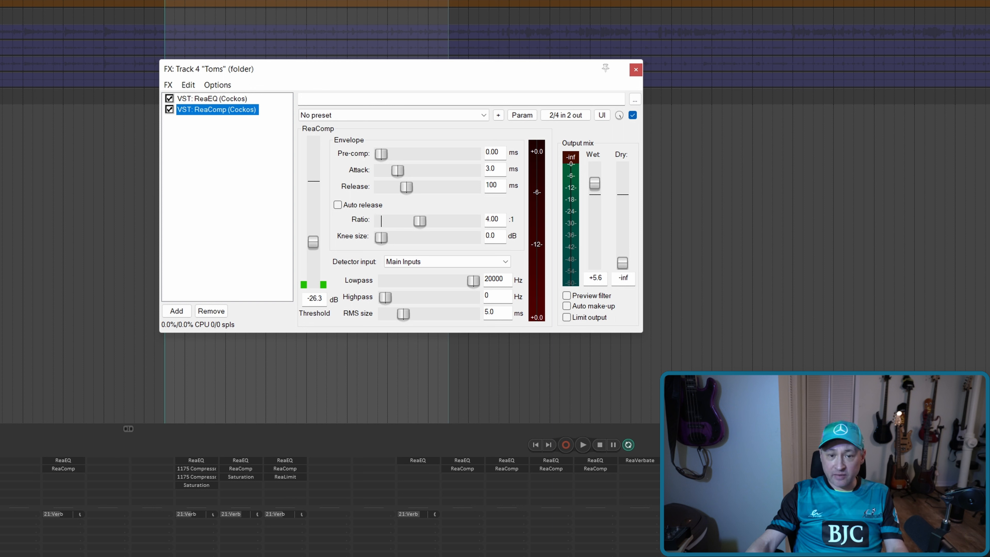
{"action": "left_click", "coordinate": [762, 219]}
{"action": "key", "text": "space"}
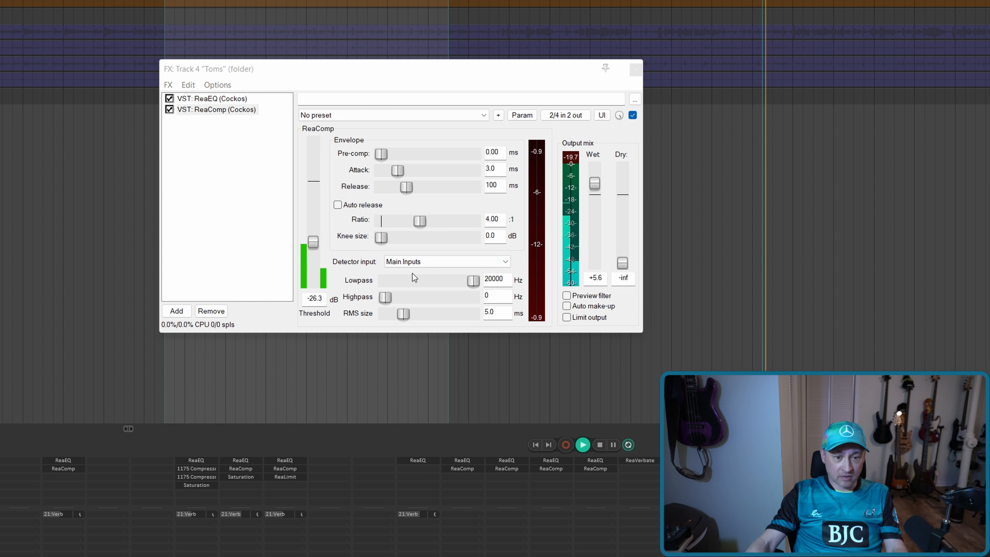